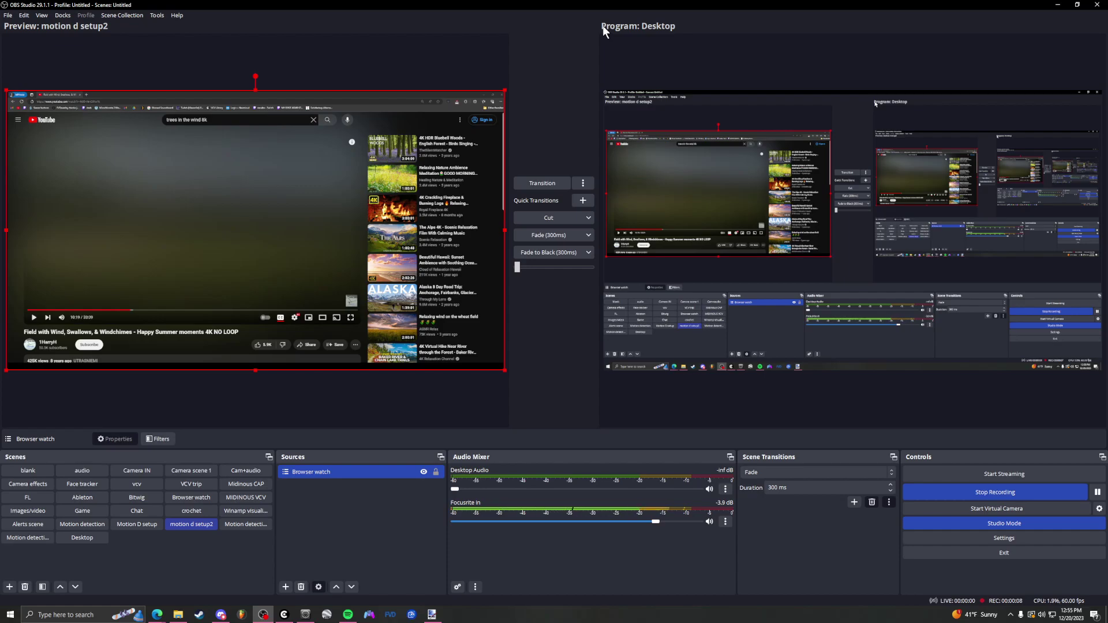
Check the Motion Extraction and wheat-field video pages in Edge, then return to OBS.
{"action": "mouse_move", "coordinate": [157, 615]}
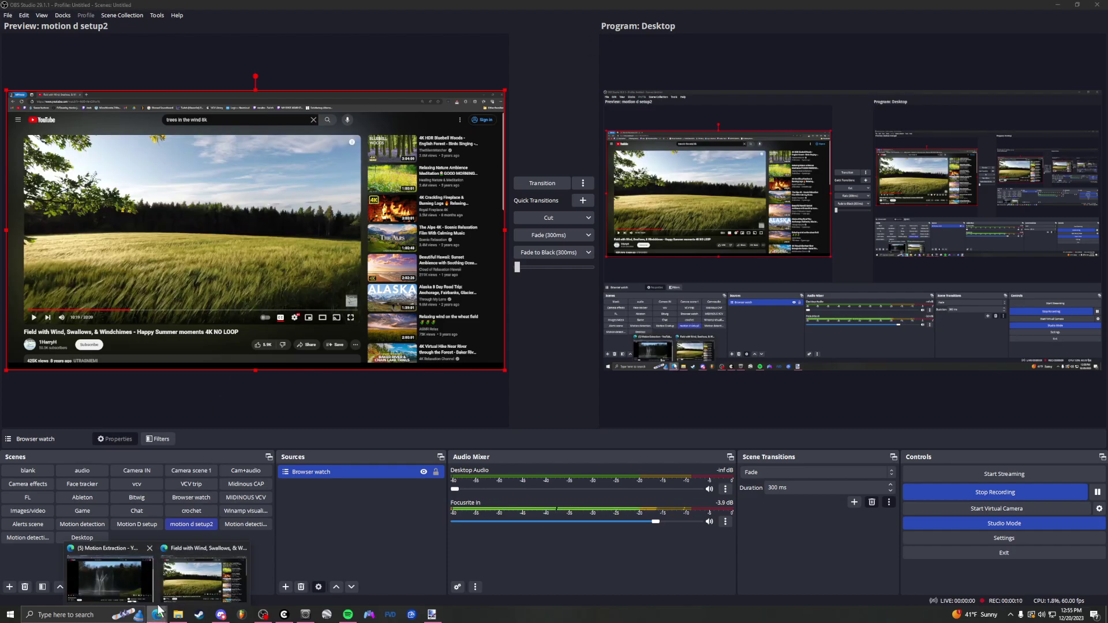
{"action": "left_click", "coordinate": [126, 580]}
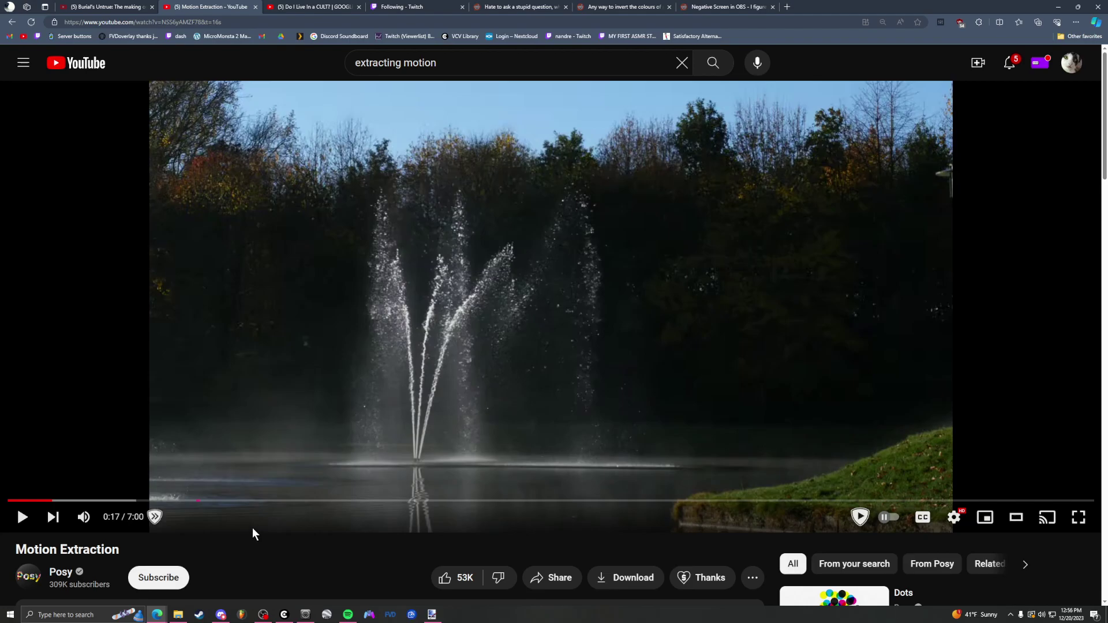
{"action": "left_click", "coordinate": [263, 614]}
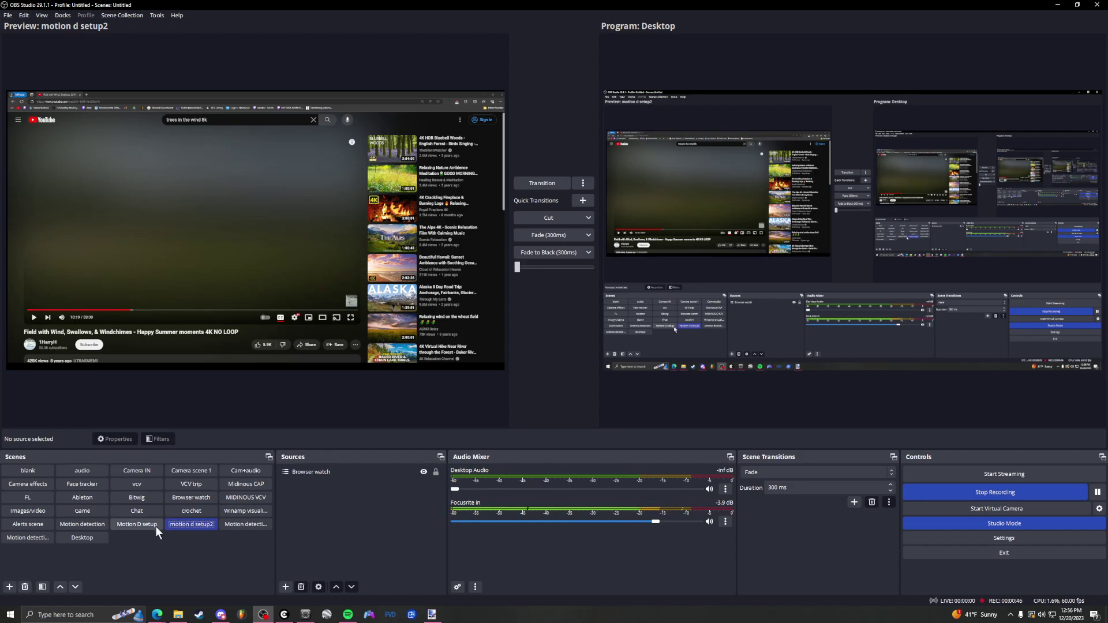
{"action": "mouse_move", "coordinate": [157, 613]}
{"action": "left_click", "coordinate": [200, 586]}
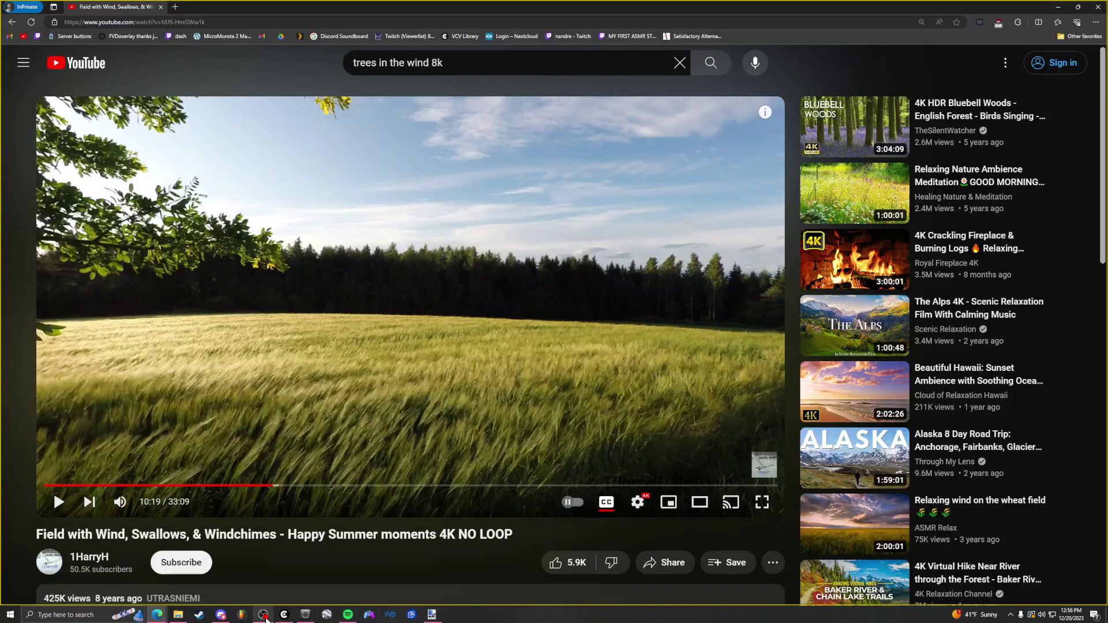
{"action": "left_click", "coordinate": [264, 615]}
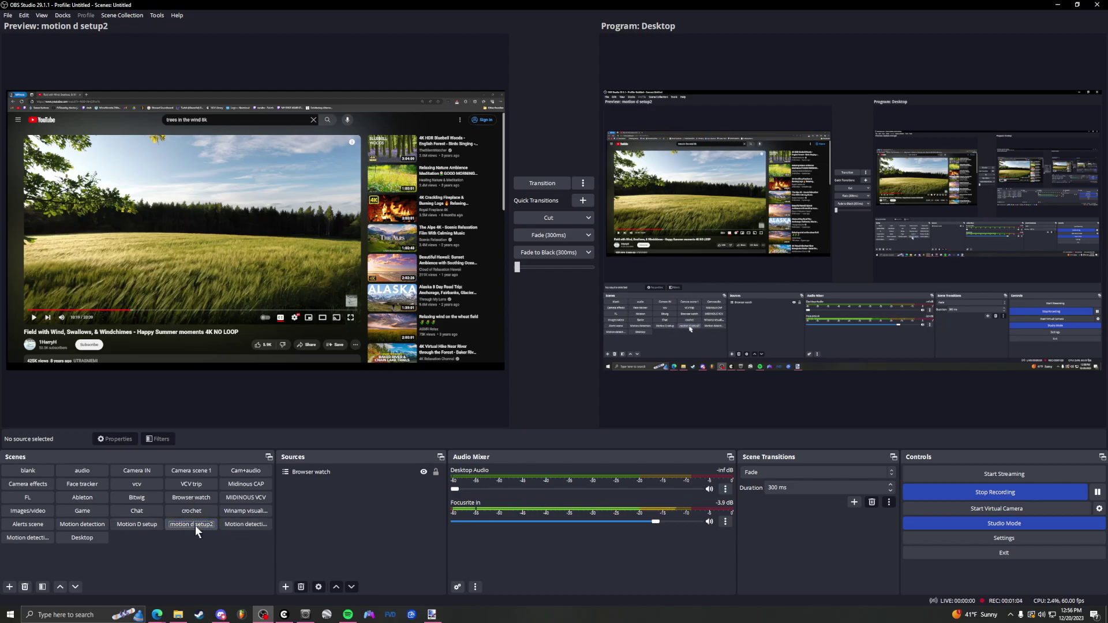
Repeatedly compare the inverted Motion D setup scene with the normal motion d setup2 scene.
{"action": "left_click", "coordinate": [137, 526]}
{"action": "left_click", "coordinate": [174, 525]}
{"action": "left_click", "coordinate": [144, 526]}
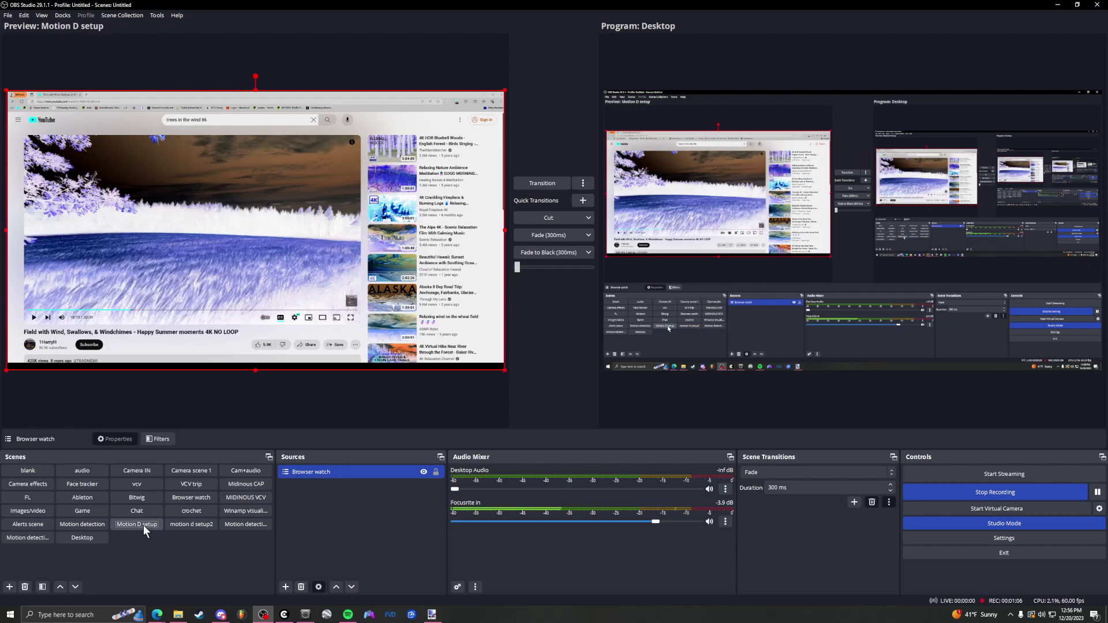
{"action": "left_click", "coordinate": [171, 525]}
{"action": "left_click", "coordinate": [151, 525]}
{"action": "left_click", "coordinate": [184, 526]}
{"action": "left_click", "coordinate": [153, 526]}
{"action": "left_click", "coordinate": [176, 525]}
{"action": "left_click", "coordinate": [157, 525]}
{"action": "left_click", "coordinate": [173, 525]}
{"action": "left_click", "coordinate": [147, 525]}
{"action": "left_click", "coordinate": [172, 526]}
{"action": "left_click", "coordinate": [128, 524]}
Preview the Motion detection scene, play the wheat-field video in Edge, and select Motion D setup.
{"action": "left_click", "coordinate": [90, 523]}
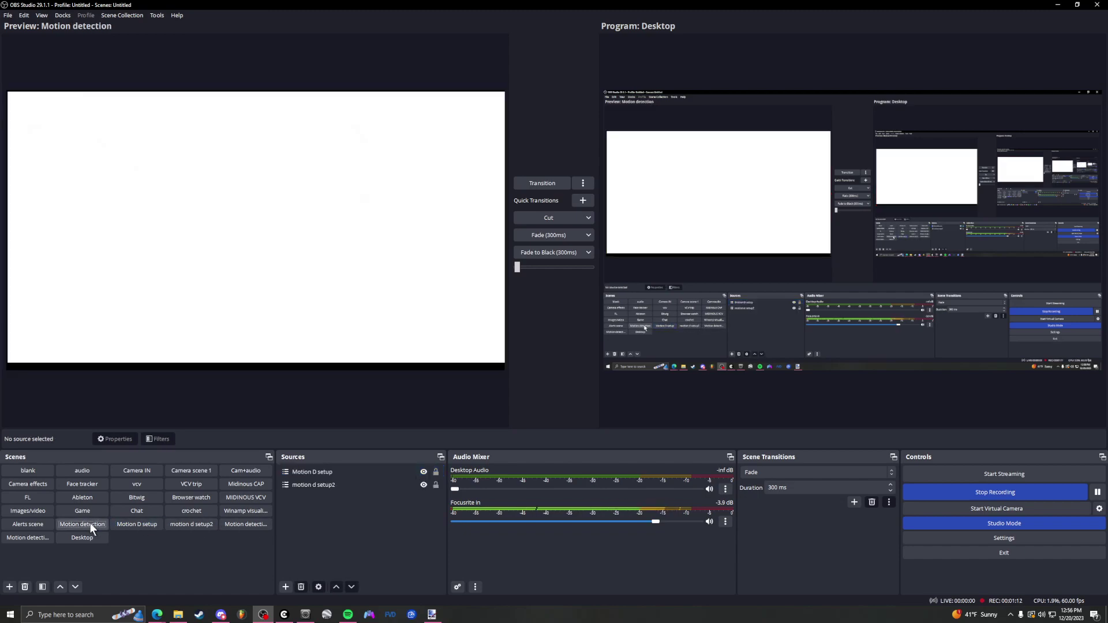
{"action": "left_click", "coordinate": [168, 612]}
{"action": "left_click", "coordinate": [205, 580]}
{"action": "left_click", "coordinate": [396, 420]}
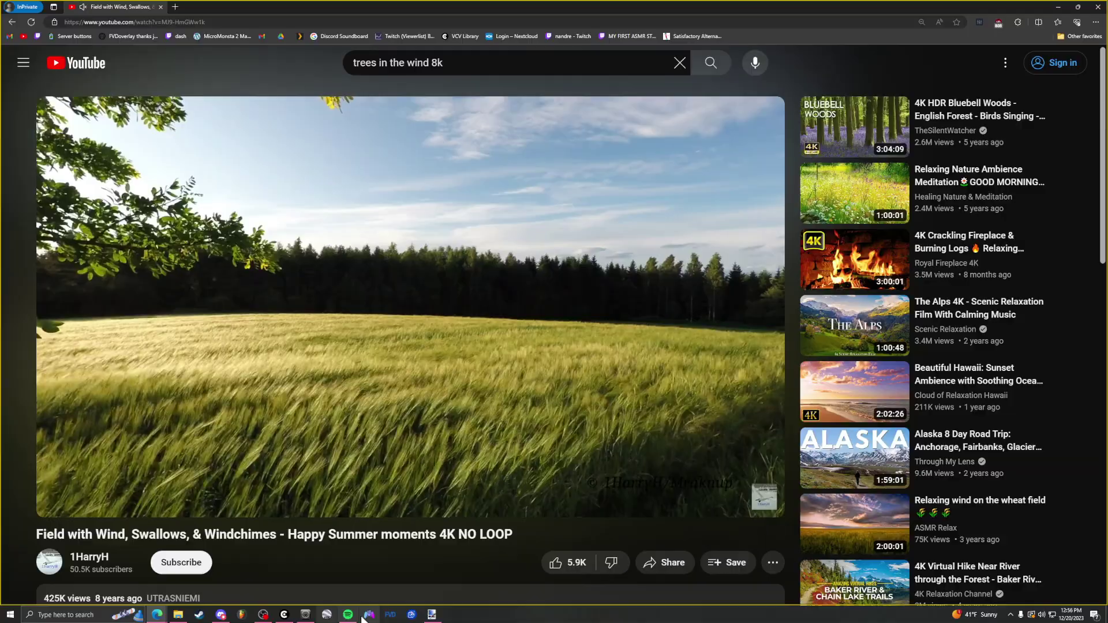
{"action": "left_click", "coordinate": [265, 615]}
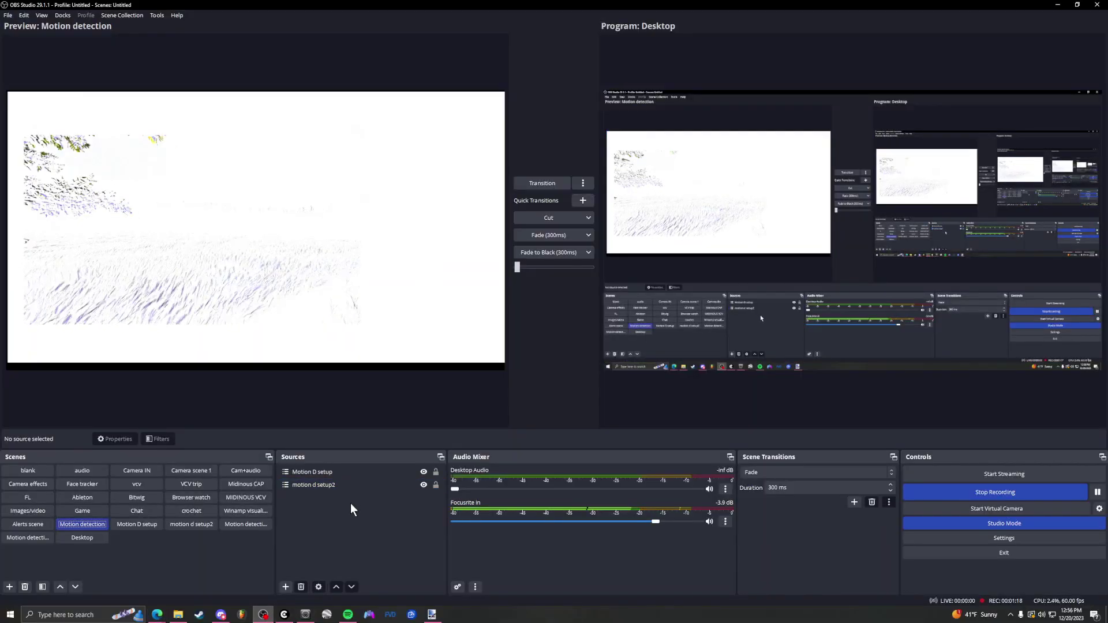
{"action": "left_click", "coordinate": [324, 472]}
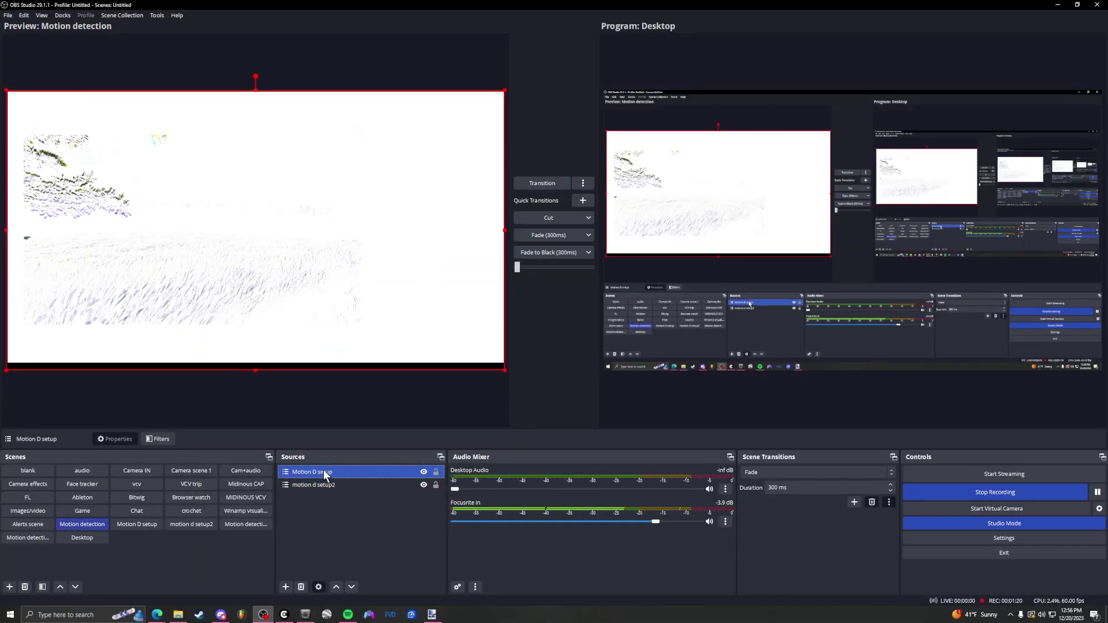
{"action": "left_click", "coordinate": [324, 485]}
{"action": "left_click", "coordinate": [326, 475]}
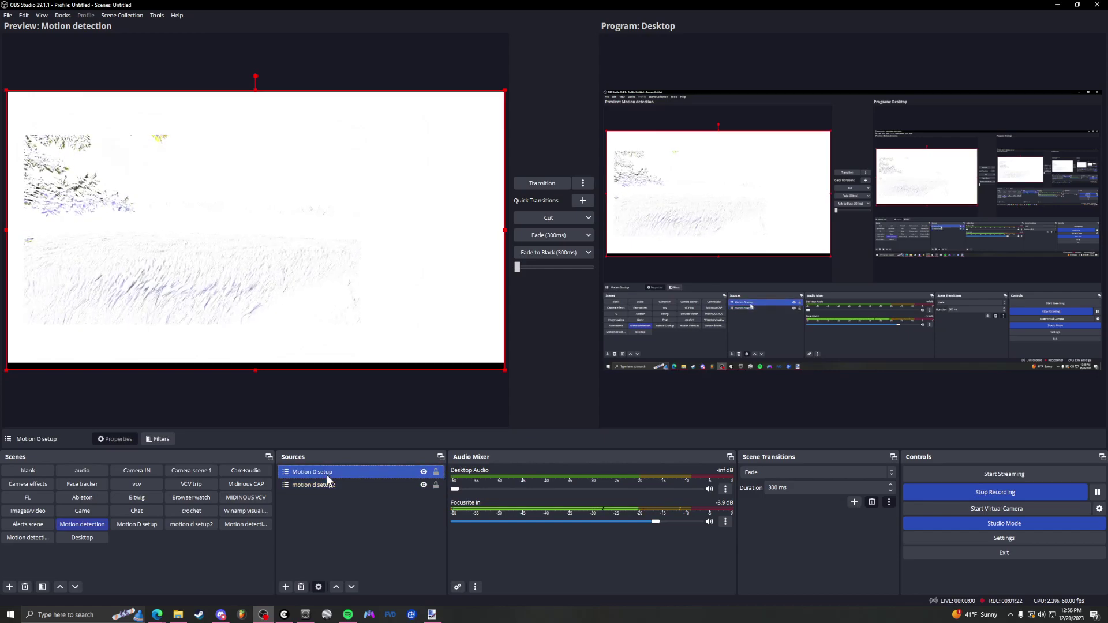
Open Motion D setup's filters and review the Invert filter and the 255 ms Render Delay.
{"action": "right_click", "coordinate": [327, 476]}
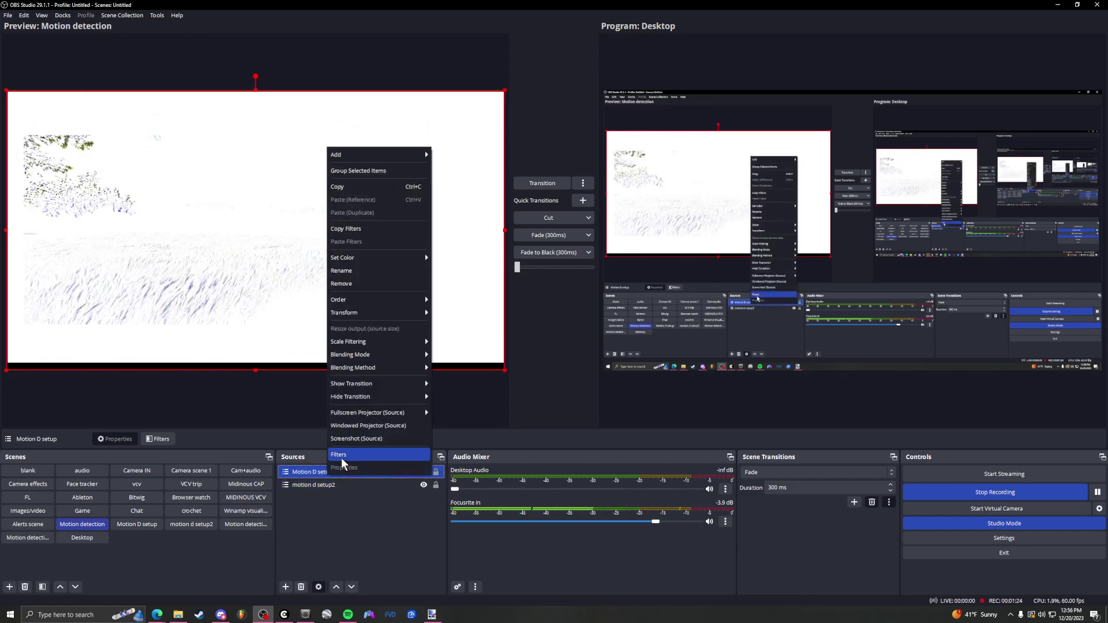
{"action": "left_click", "coordinate": [341, 455]}
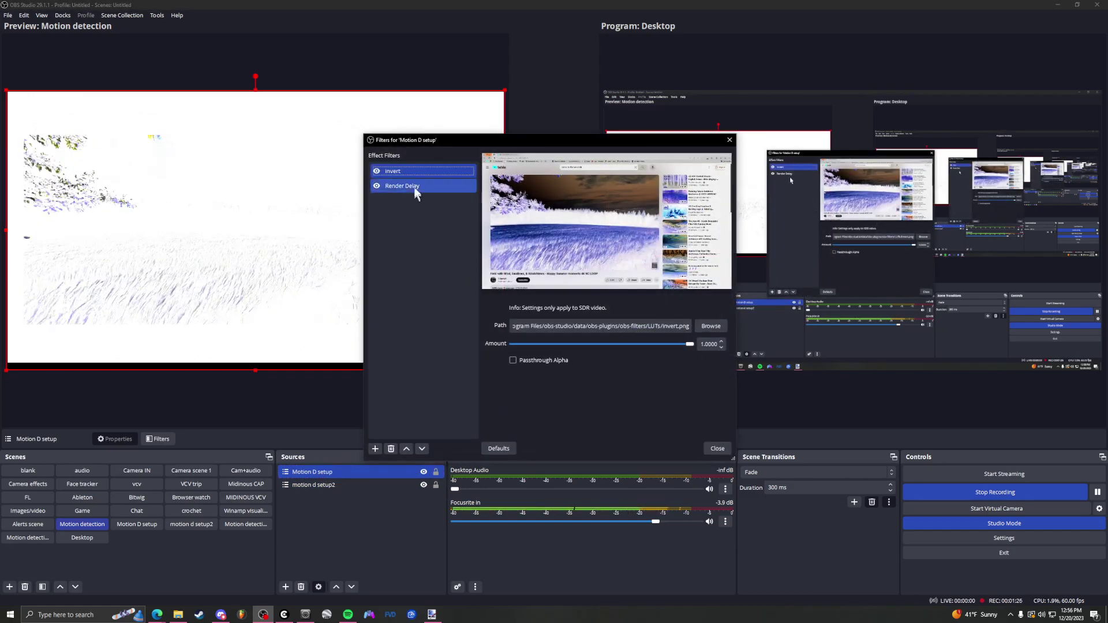
{"action": "left_click_drag", "start_coordinate": [420, 146], "coordinate": [570, 200]}
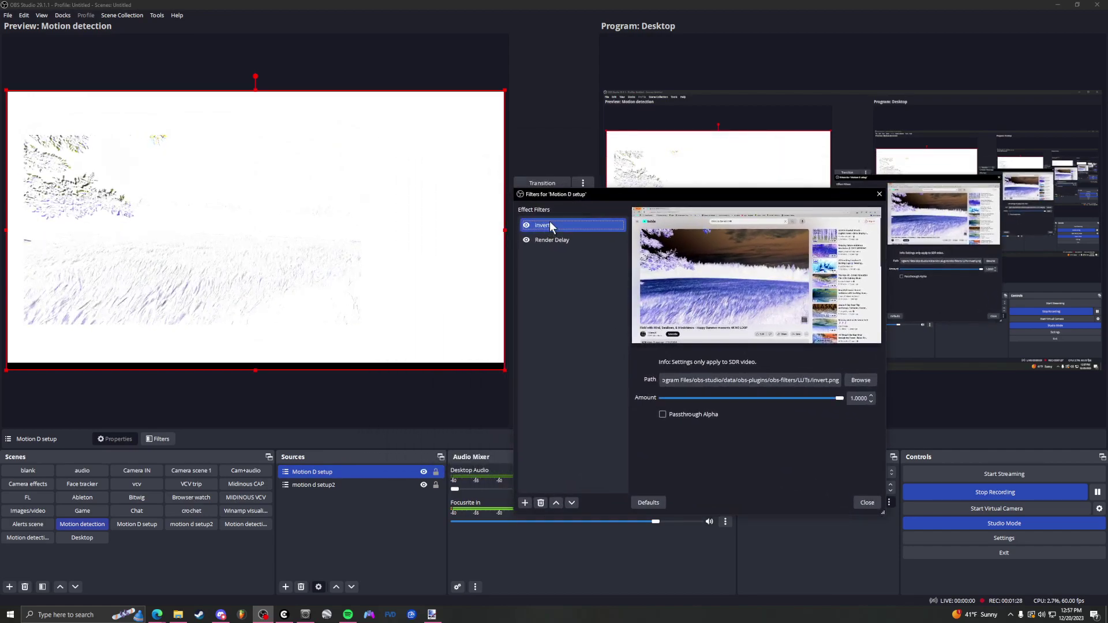
{"action": "right_click", "coordinate": [550, 224]}
{"action": "left_click", "coordinate": [528, 253]}
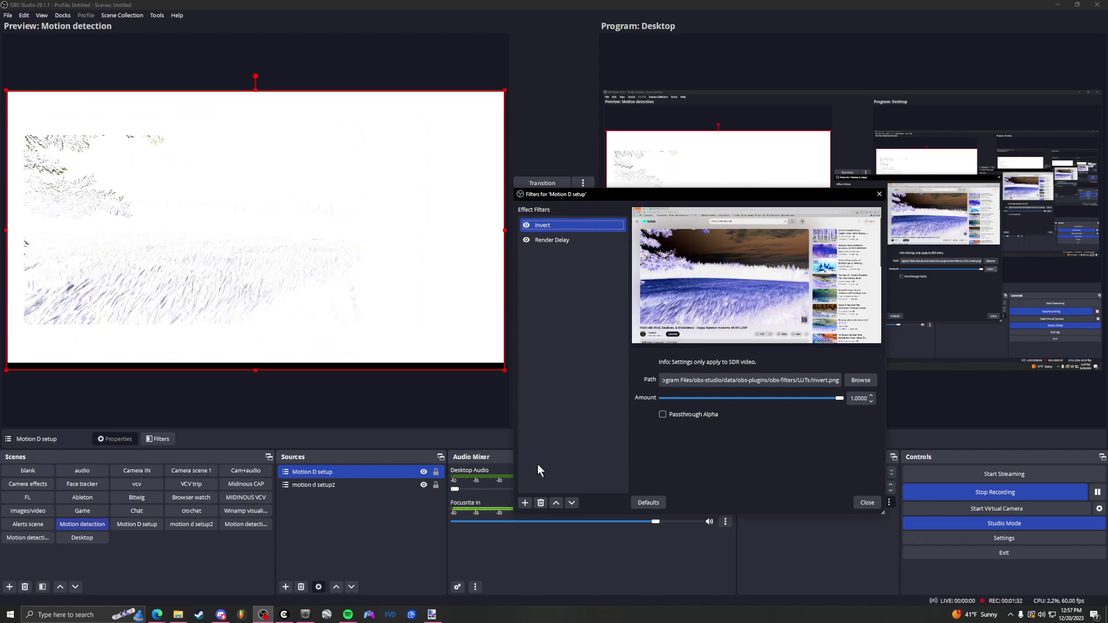
{"action": "right_click", "coordinate": [548, 422]}
{"action": "left_click", "coordinate": [603, 375]}
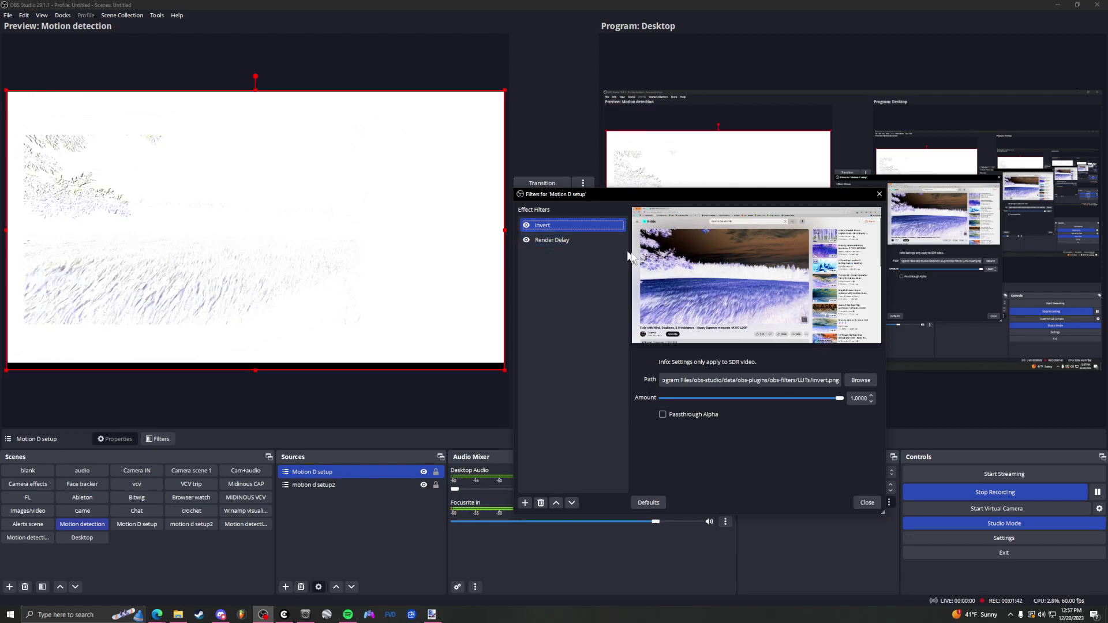
{"action": "left_click", "coordinate": [548, 241]}
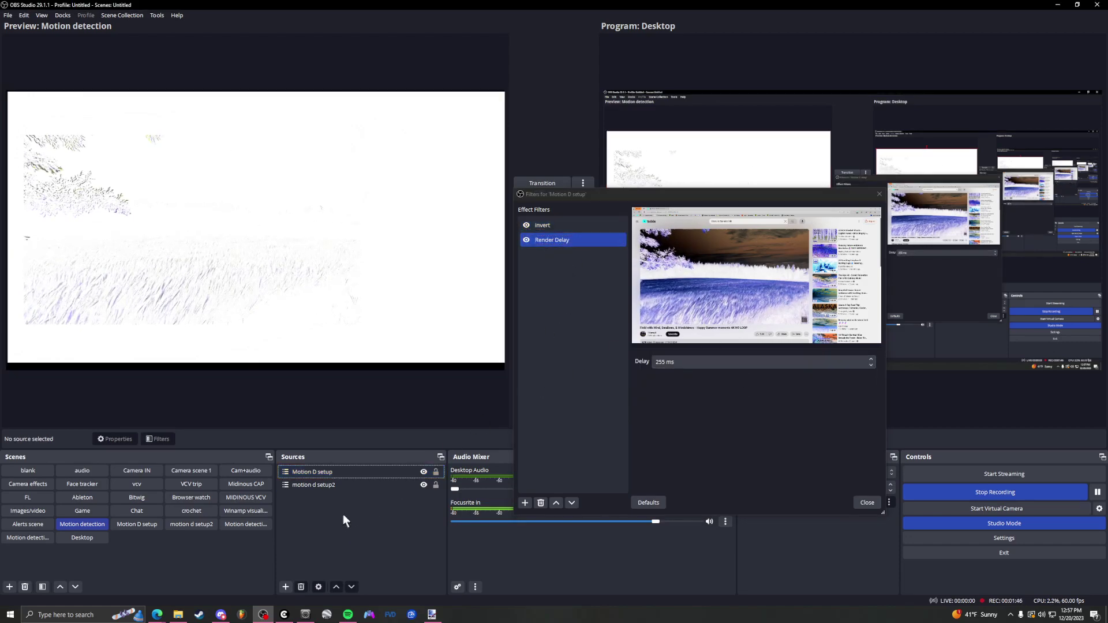
Keep the Motion D setup layer's blending mode on Add.
{"action": "right_click", "coordinate": [345, 470]}
{"action": "mouse_move", "coordinate": [384, 353]}
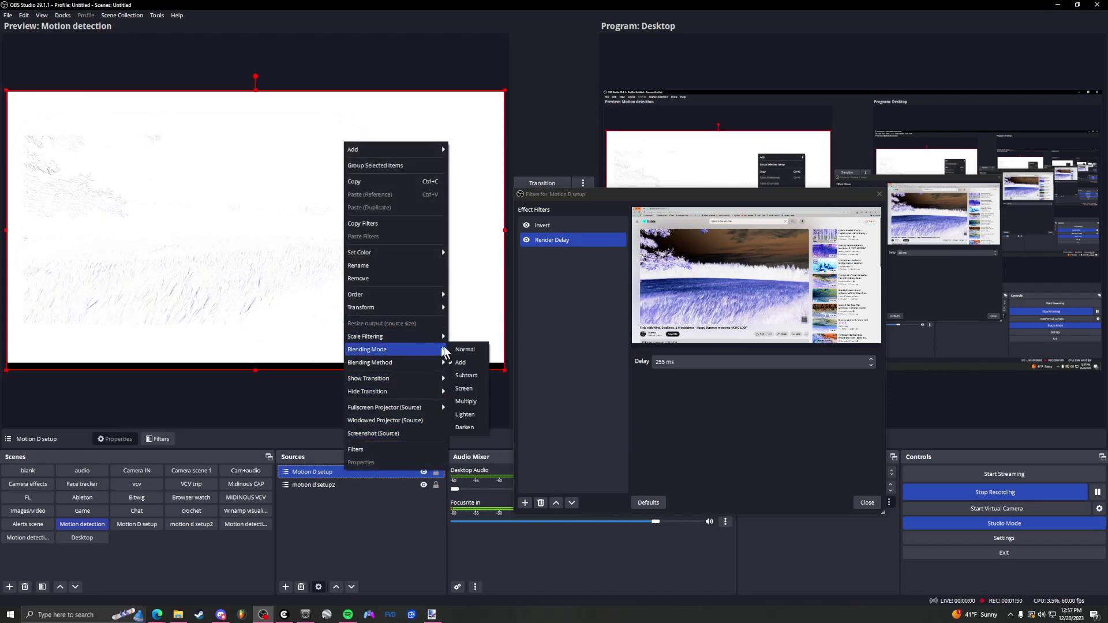
{"action": "left_click", "coordinate": [340, 531]}
Confirm the motion d setup2 source has no filters and close its filters window.
{"action": "left_click", "coordinate": [331, 485]}
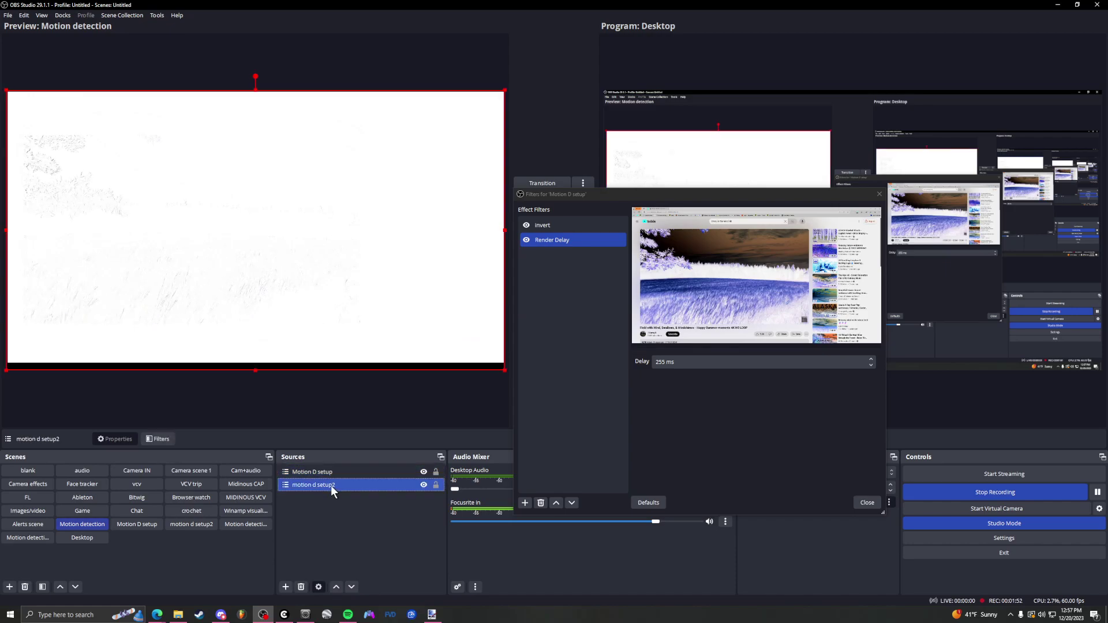
{"action": "left_click", "coordinate": [331, 475]}
{"action": "right_click", "coordinate": [331, 484]}
{"action": "left_click", "coordinate": [358, 461]}
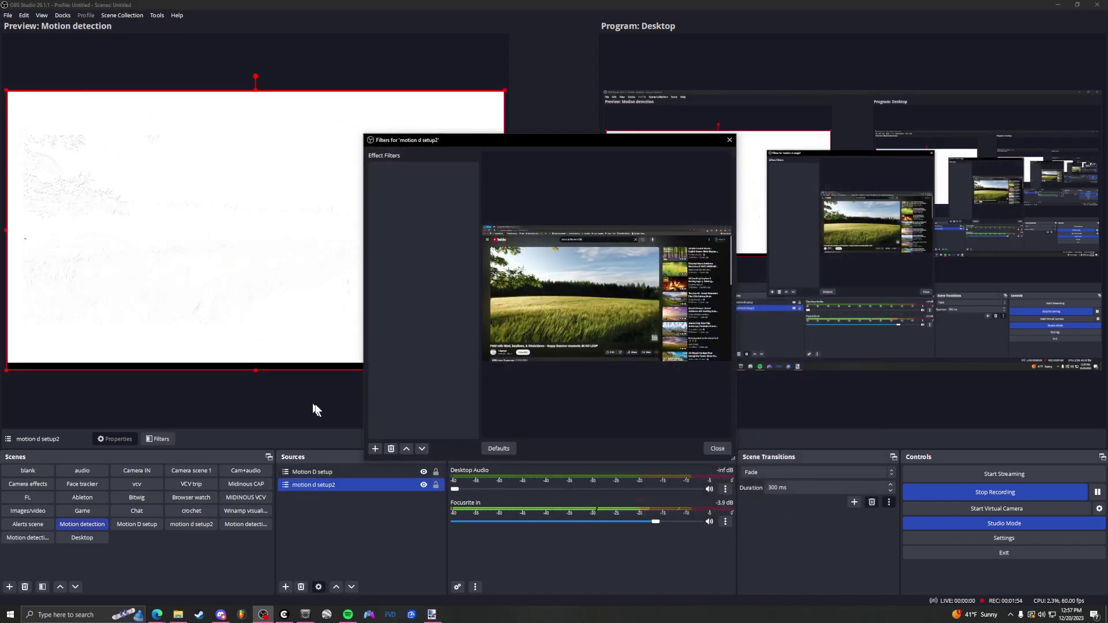
{"action": "left_click", "coordinate": [717, 447]}
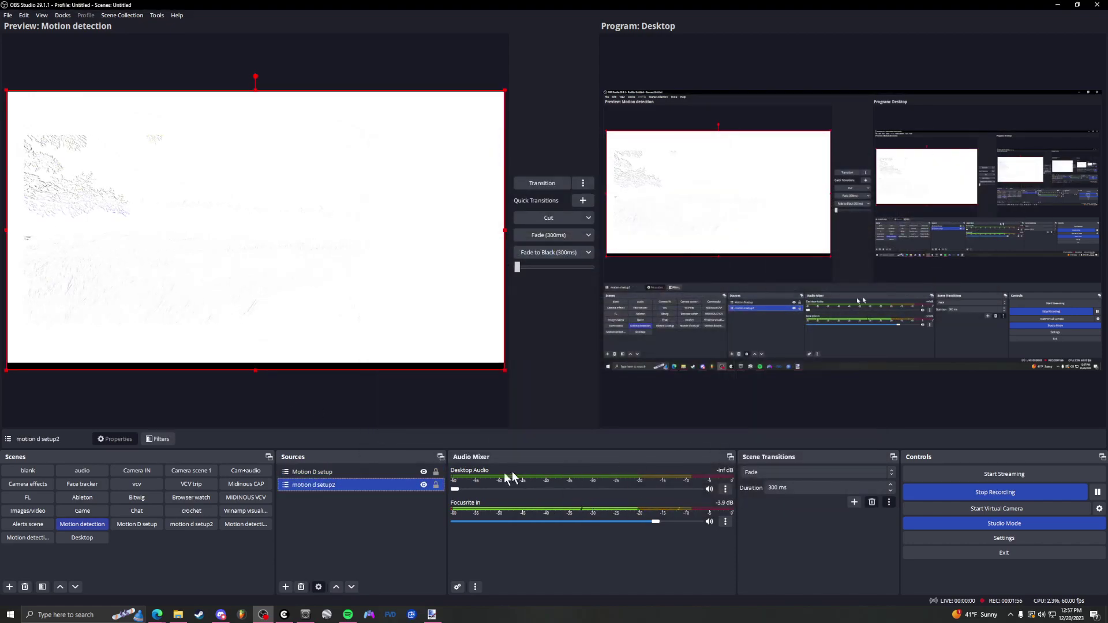
Toggle source selection, then preview motion d setup2 and Alerts before returning to Motion detection.
{"action": "left_click", "coordinate": [318, 473], "text": "ctrl"}
{"action": "left_click", "coordinate": [321, 485]}
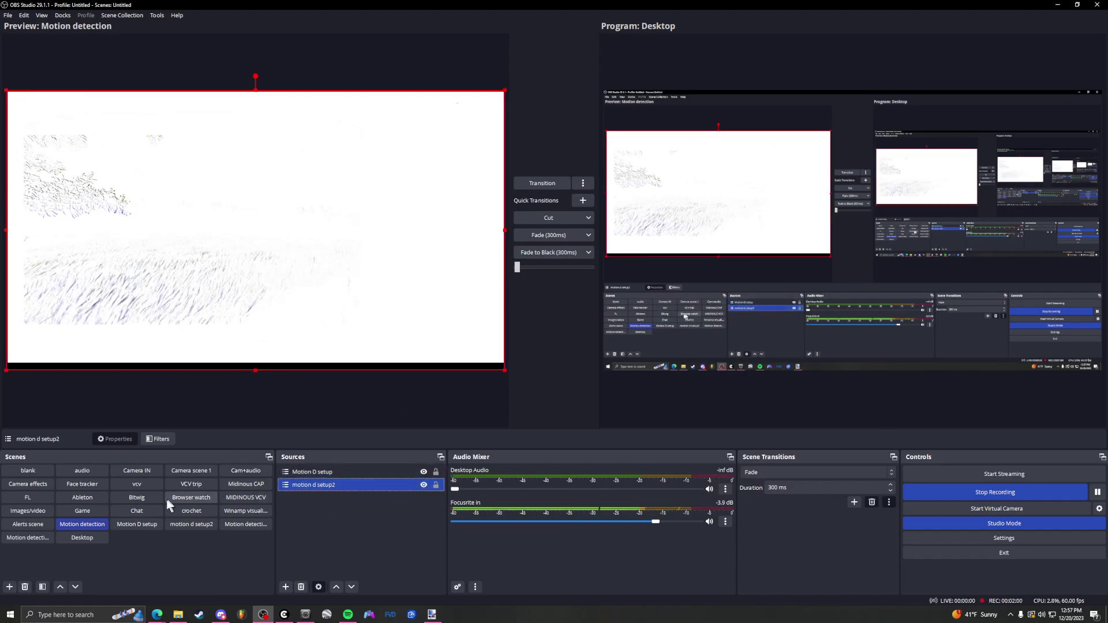
{"action": "left_click", "coordinate": [327, 473], "text": "ctrl"}
{"action": "left_click", "coordinate": [338, 486]}
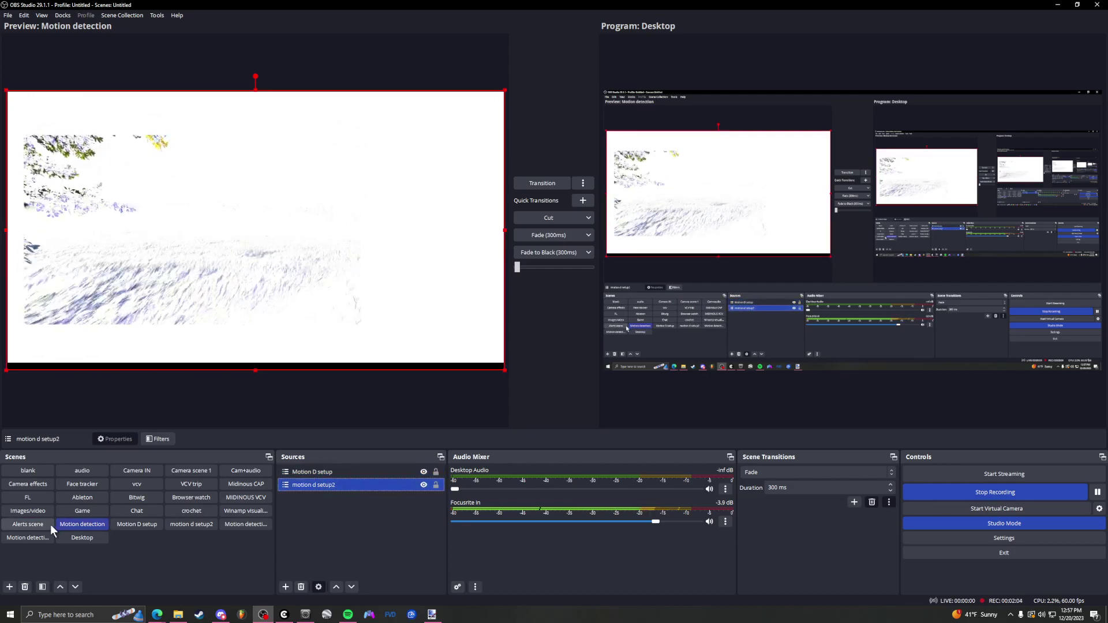
{"action": "left_click", "coordinate": [170, 528]}
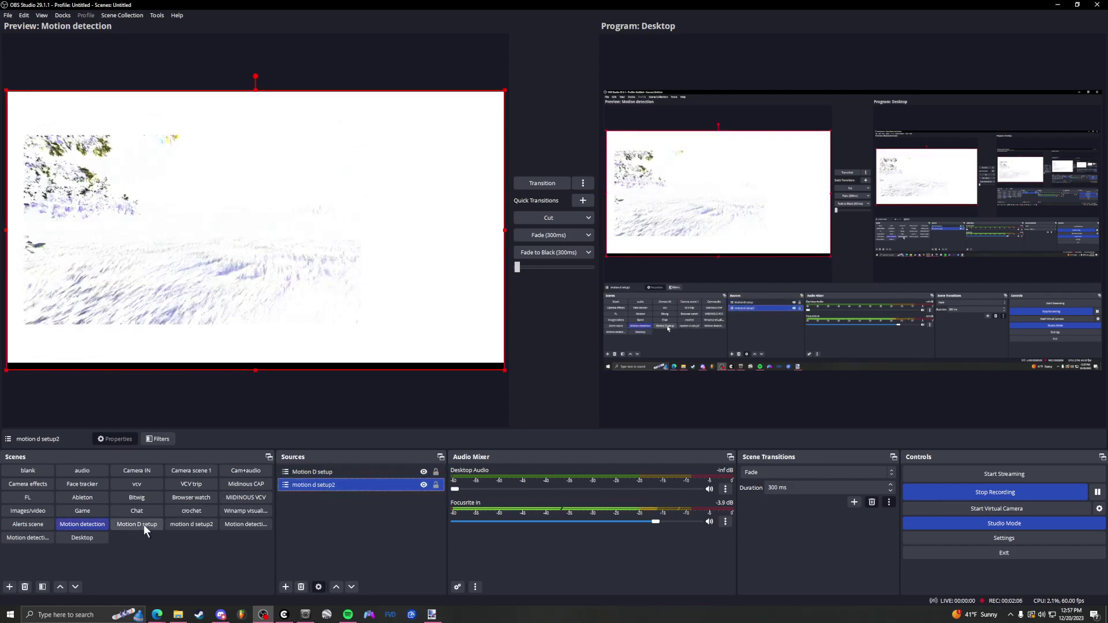
{"action": "left_click", "coordinate": [82, 524]}
{"action": "left_click", "coordinate": [29, 524]}
{"action": "left_click", "coordinate": [82, 524]}
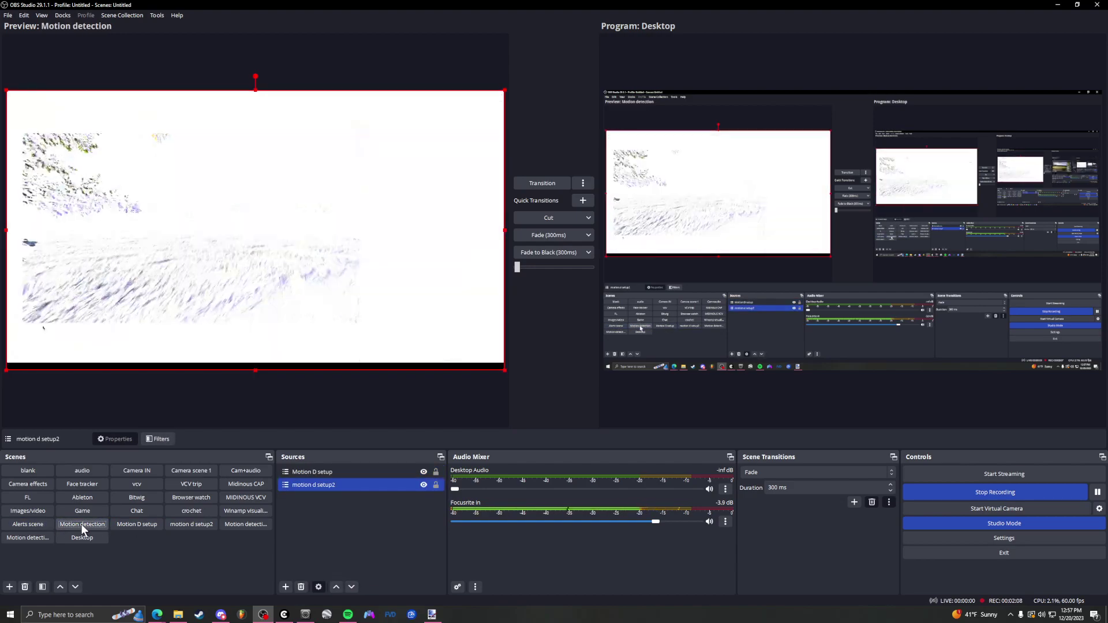
Change the Motion D setup Render Delay from 255 ms to 100 ms.
{"action": "right_click", "coordinate": [323, 473]}
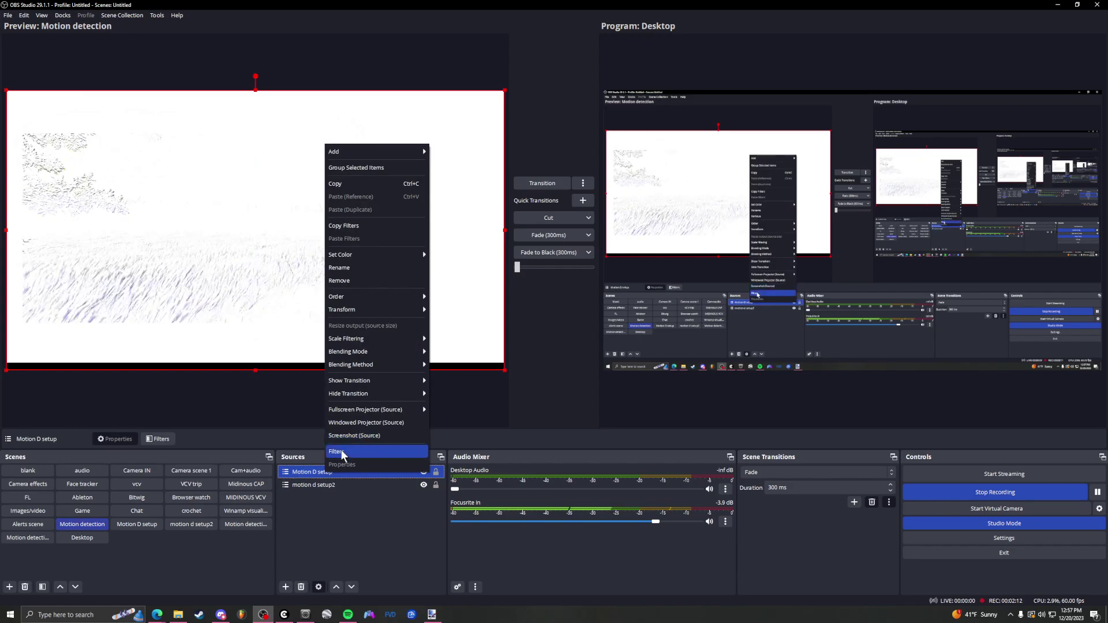
{"action": "left_click", "coordinate": [346, 451]}
{"action": "left_click", "coordinate": [400, 184]}
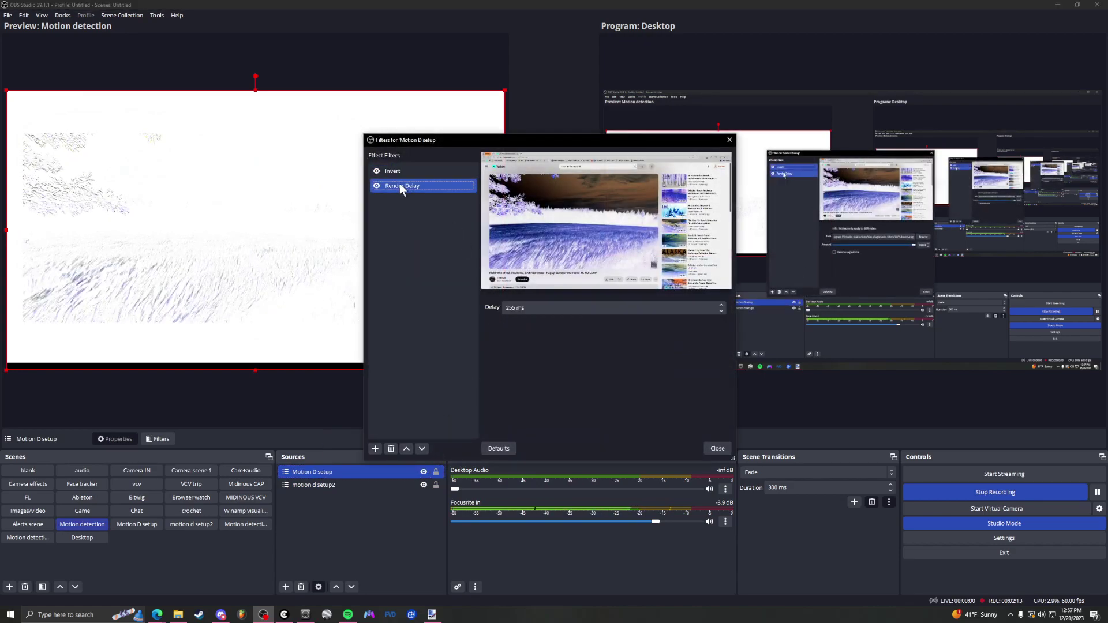
{"action": "left_click", "coordinate": [514, 308]}
{"action": "left_click_drag", "start_coordinate": [514, 309], "coordinate": [505, 310]}
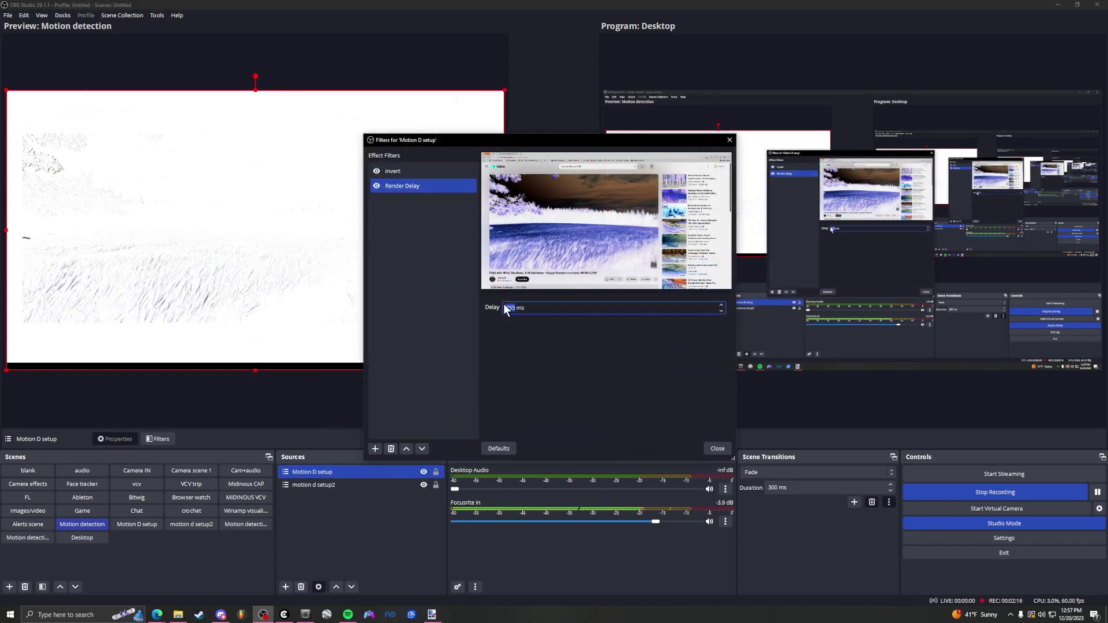
{"action": "type", "text": "100"}
{"action": "left_click", "coordinate": [414, 317]}
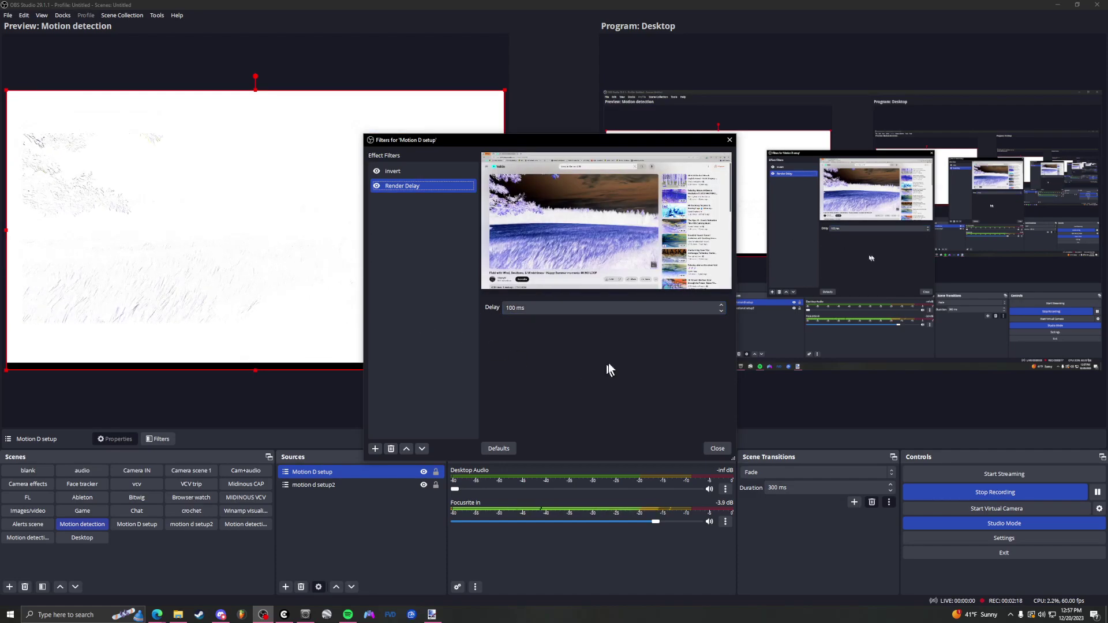
Move the filters window aside to uncover the program preview of the Motion detection scene.
{"action": "left_click_drag", "start_coordinate": [501, 140], "coordinate": [707, 200]}
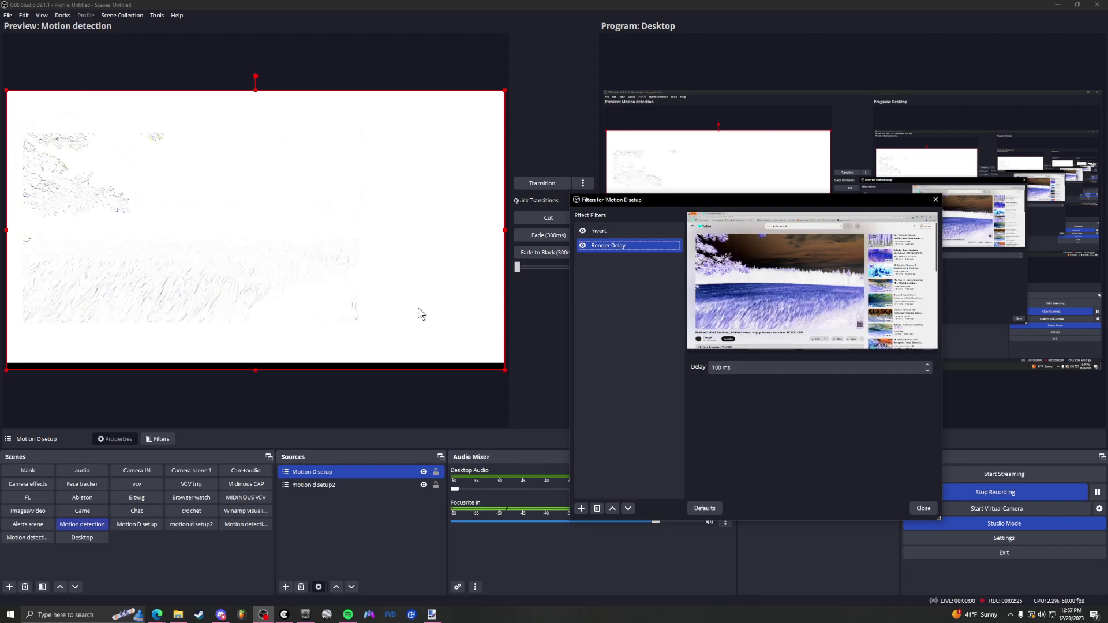
{"action": "left_click_drag", "start_coordinate": [657, 199], "coordinate": [704, 231]}
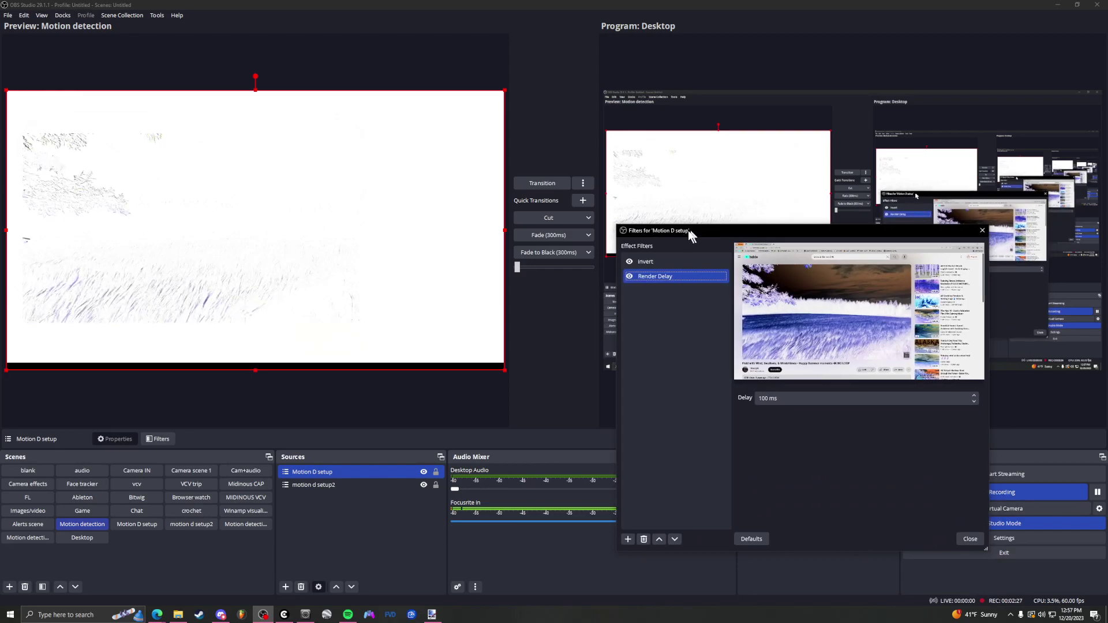
{"action": "right_click", "coordinate": [72, 524]}
{"action": "key", "text": "Escape"}
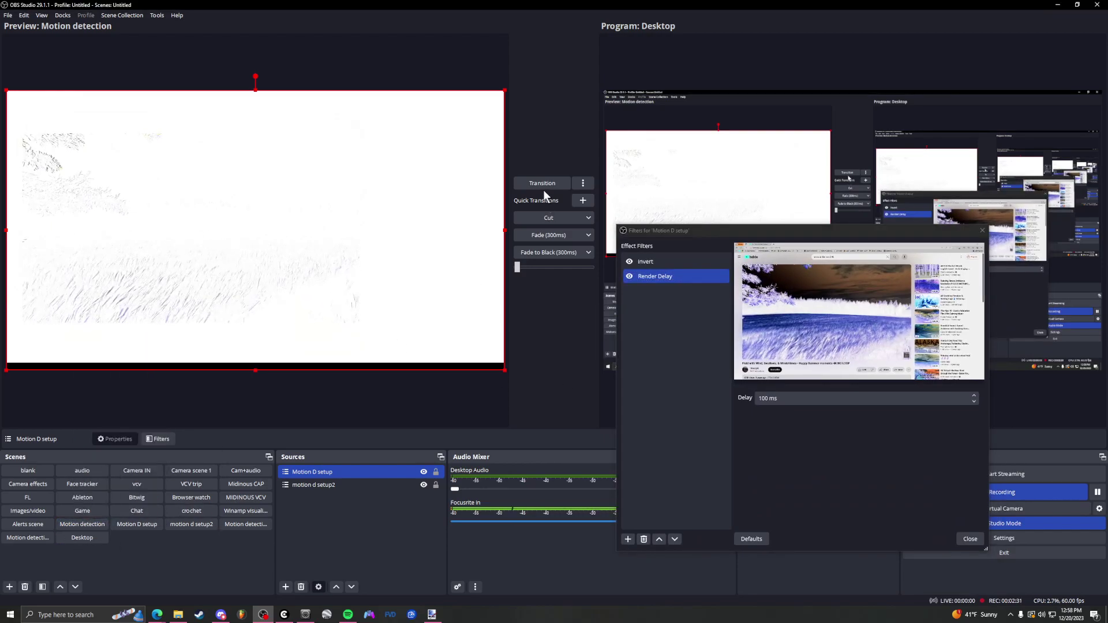